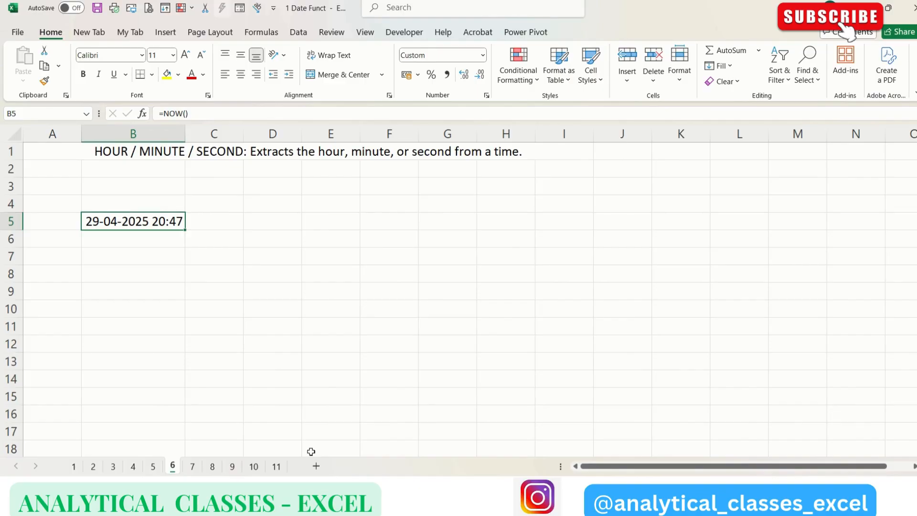
Step: Enter a HOUR formula in B6 that extracts the hour from the timestamp in B5
{"action": "key", "text": "Down"}
{"action": "type", "text": "="}
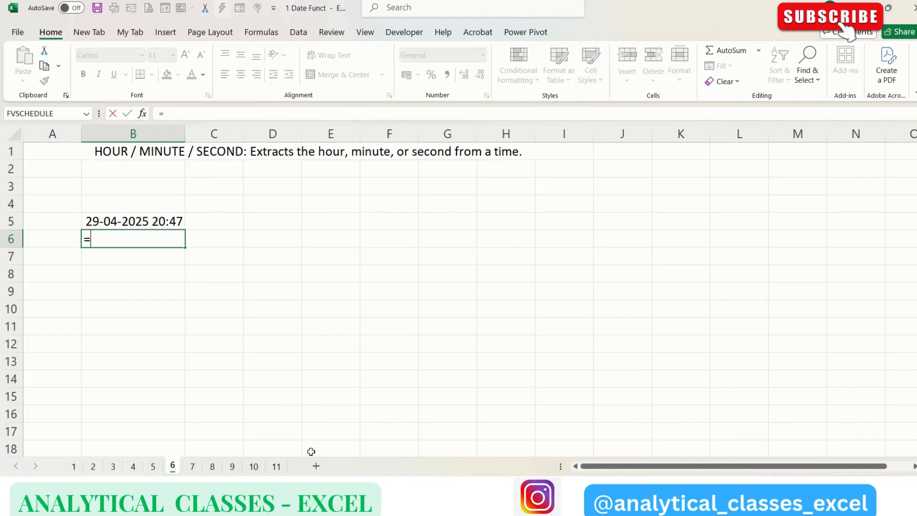
{"action": "type", "text": "hour"}
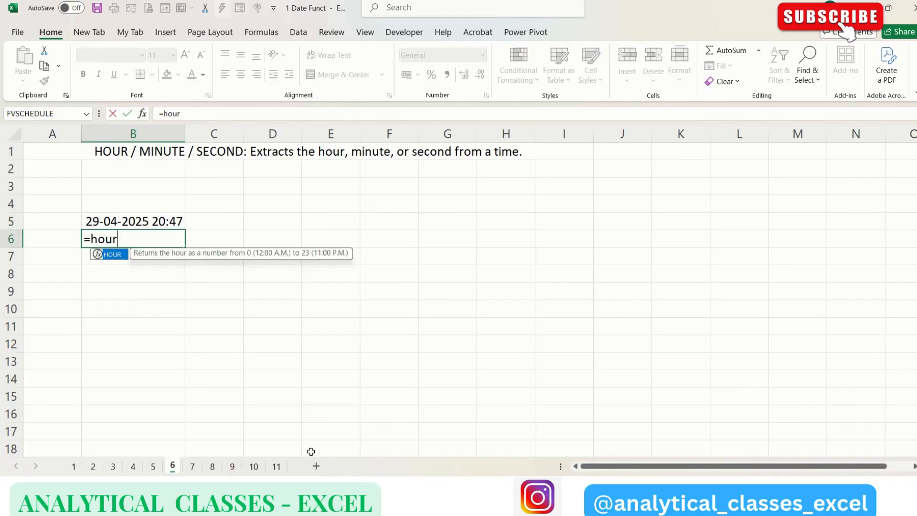
{"action": "key", "text": "Tab"}
{"action": "key", "text": "Up"}
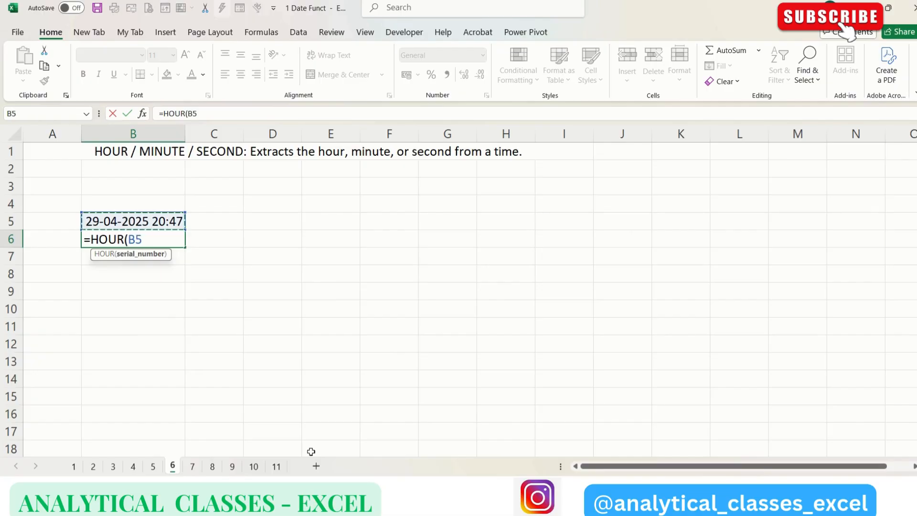
{"action": "type", "text": ")"}
{"action": "key", "text": "Return"}
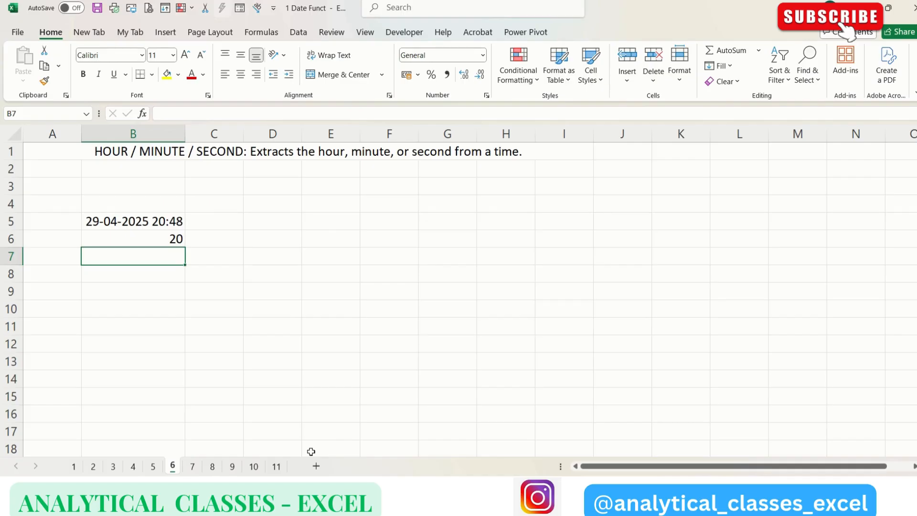
Step: Enter a MINUTE formula in B7 that extracts the minute from the timestamp in B5
{"action": "type", "text": "=minu"}
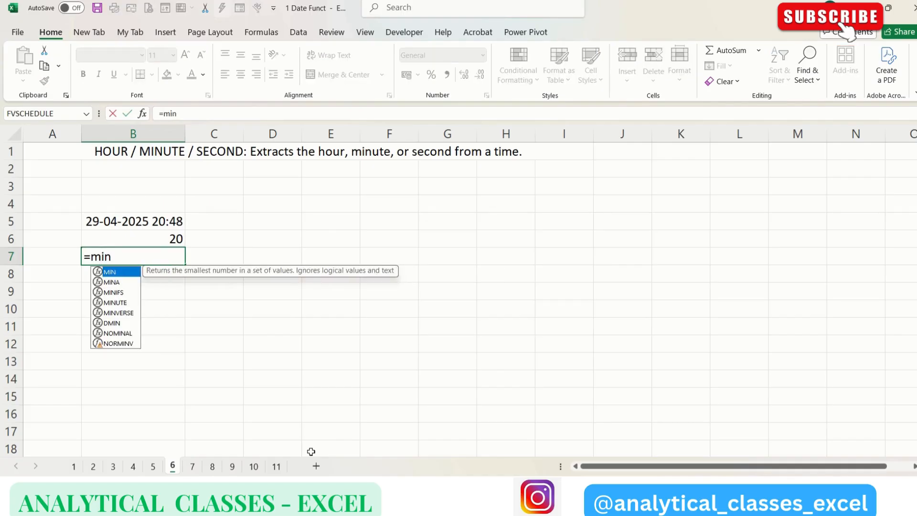
{"action": "key", "text": "Tab"}
{"action": "key", "text": "Up"}
{"action": "key", "text": "Up"}
{"action": "type", "text": ")"}
{"action": "key", "text": "Return"}
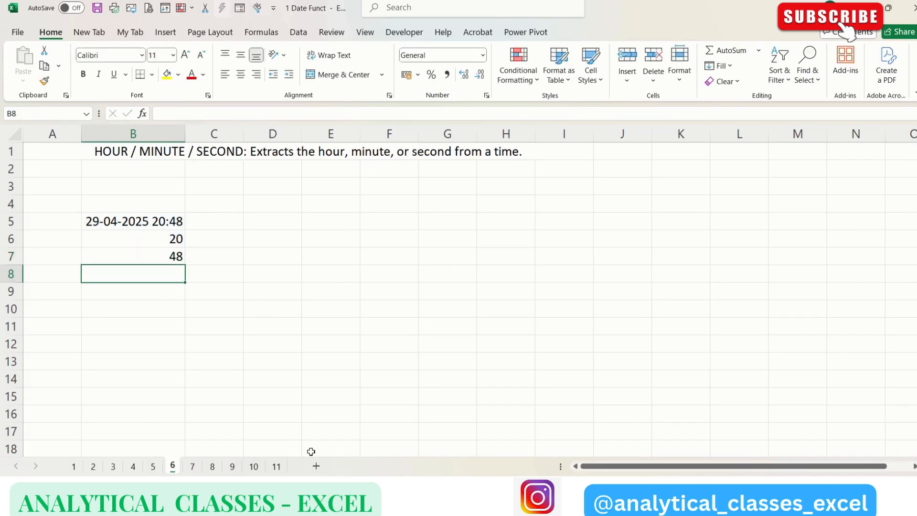
Step: Enter a SECOND formula in B8 that extracts the second from the timestamp in B5
{"action": "type", "text": "="}
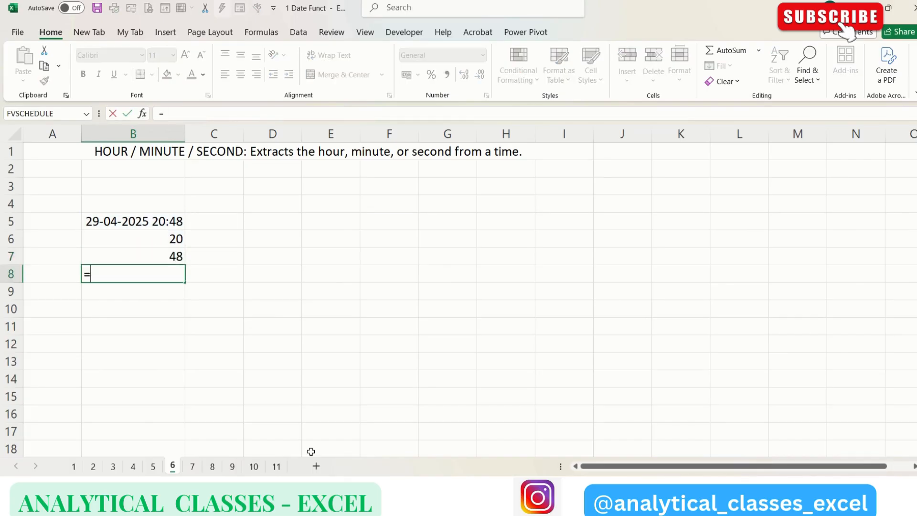
{"action": "type", "text": "second"}
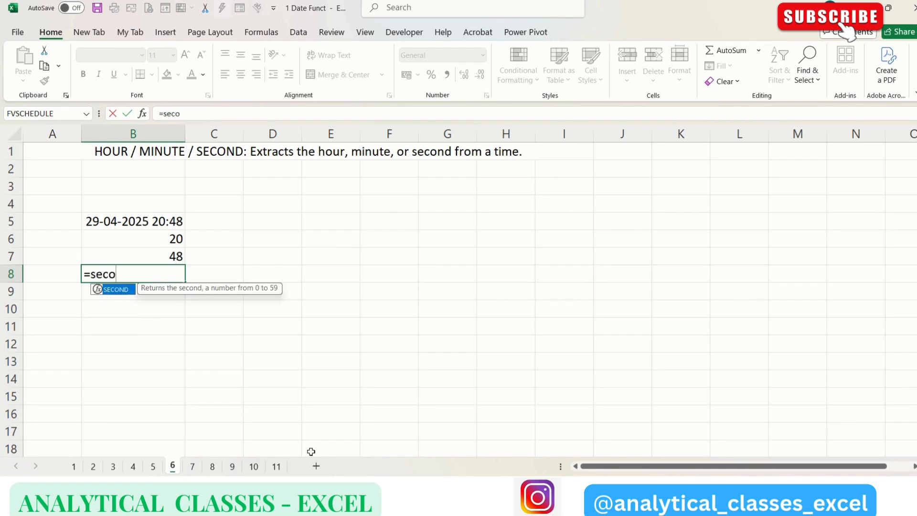
{"action": "key", "text": "Tab"}
{"action": "key", "text": "Up"}
{"action": "key", "text": "Up"}
{"action": "key", "text": "Up"}
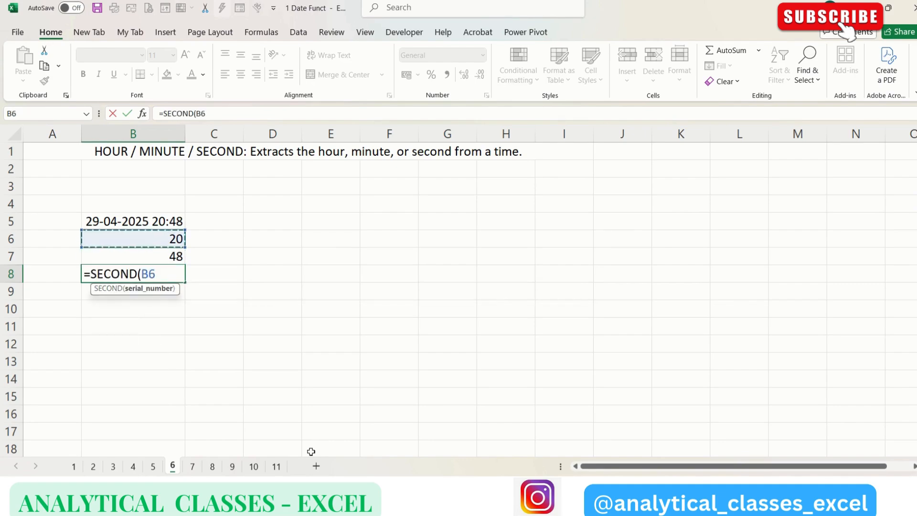
{"action": "key", "text": "Return"}
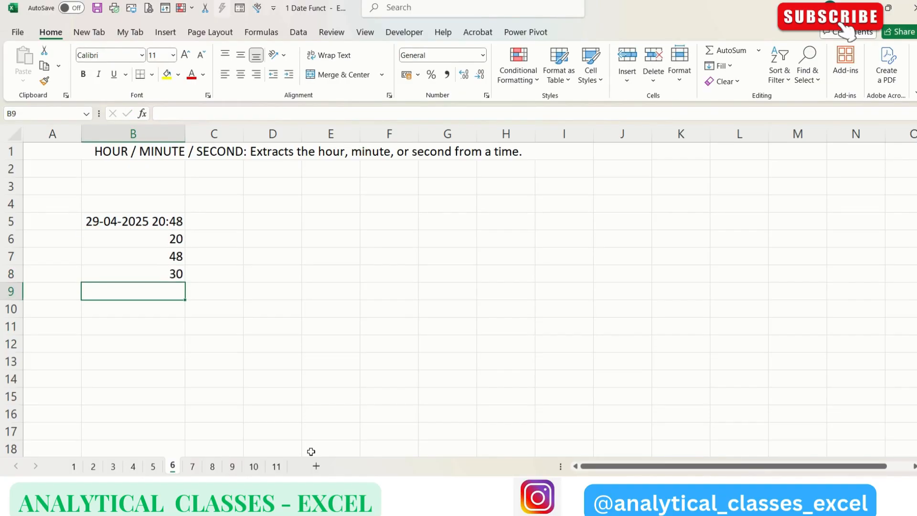
Step: Review the formulas in cells B5 through B8
{"action": "key", "text": "Up"}
{"action": "key", "text": "Up"}
{"action": "key", "text": "Up"}
{"action": "key", "text": "Up"}
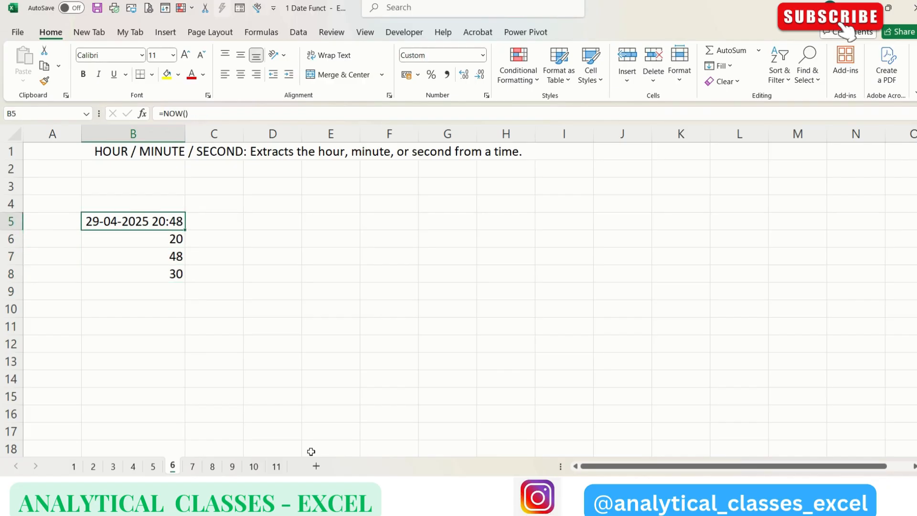
{"action": "key", "text": "Down"}
{"action": "key", "text": "Down"}
{"action": "key", "text": "Down"}
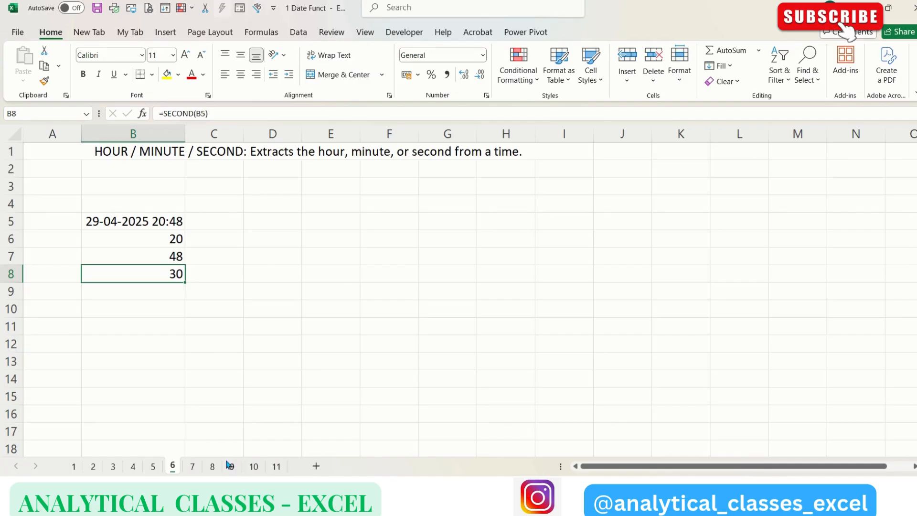
Step: On sheet 7, enter a DAY formula in B6 that extracts the day from the date in B5
{"action": "left_click", "coordinate": [192, 466]}
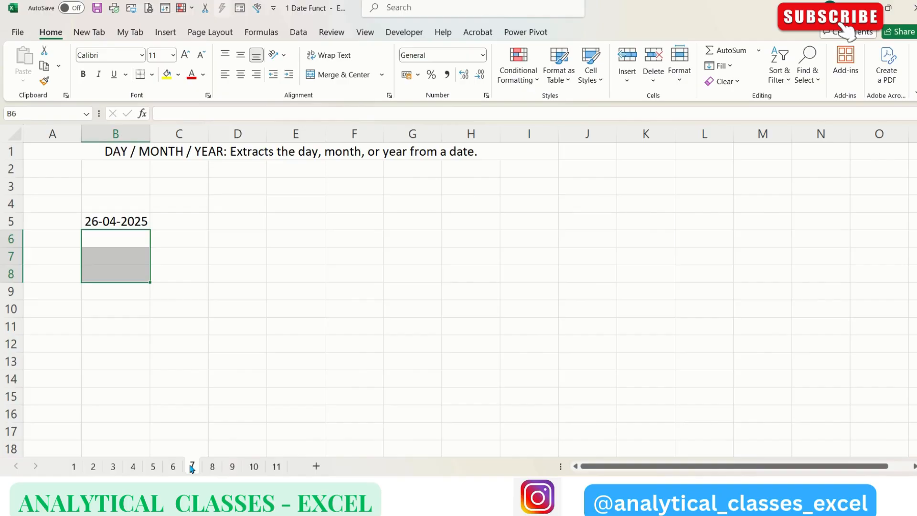
{"action": "key", "text": "shift+Up"}
{"action": "key", "text": "Up"}
{"action": "key", "text": "Up"}
{"action": "key", "text": "Down"}
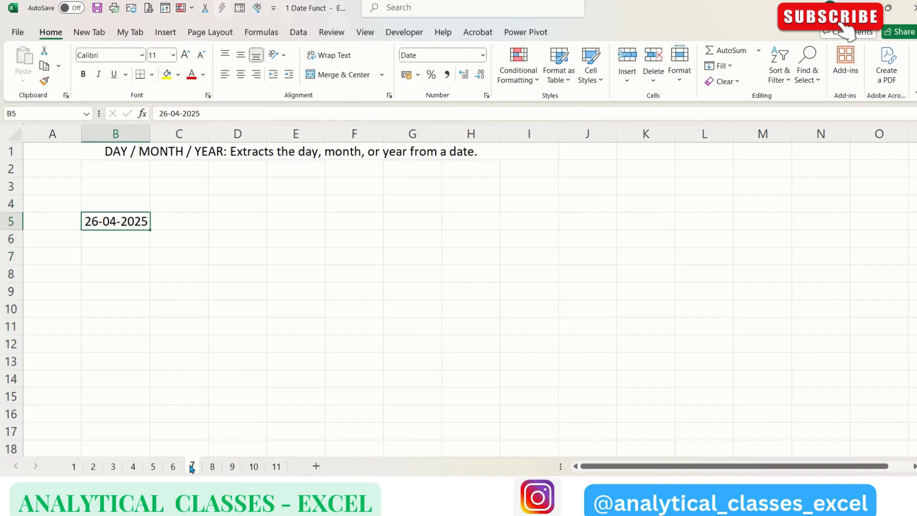
{"action": "key", "text": "Down"}
{"action": "type", "text": "=day"}
{"action": "key", "text": "Tab"}
{"action": "key", "text": "Up"}
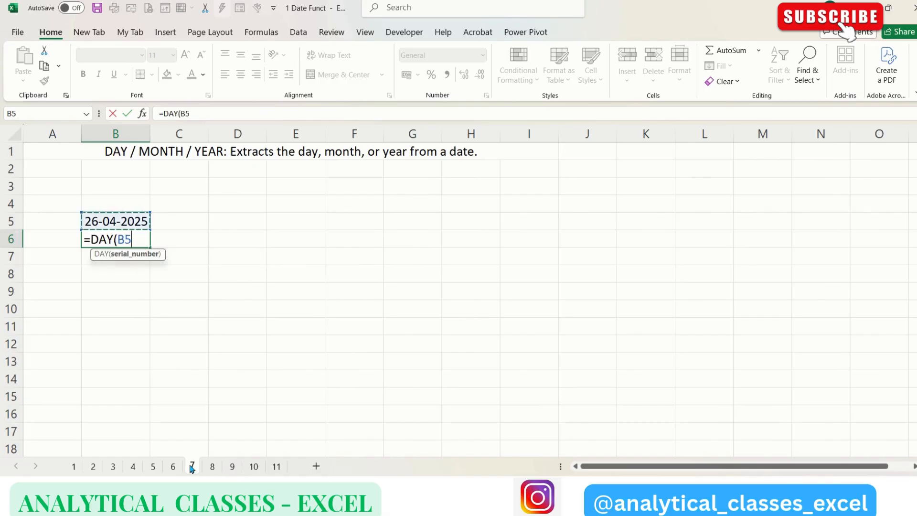
{"action": "key", "text": "Return"}
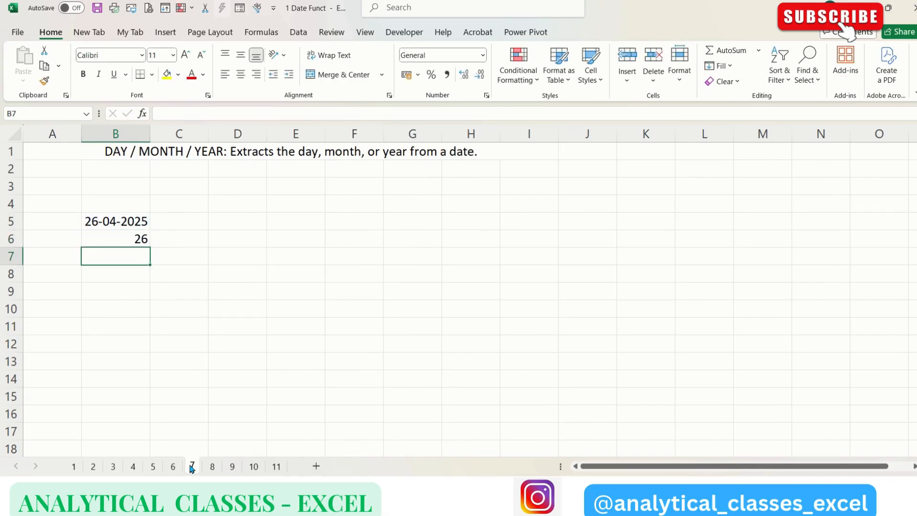
Step: Enter a MONTH formula in B7 that extracts the month from the date in B5
{"action": "type", "text": "=mont"}
{"action": "key", "text": "Tab"}
{"action": "key", "text": "Up"}
{"action": "key", "text": "Up"}
{"action": "key", "text": "Return"}
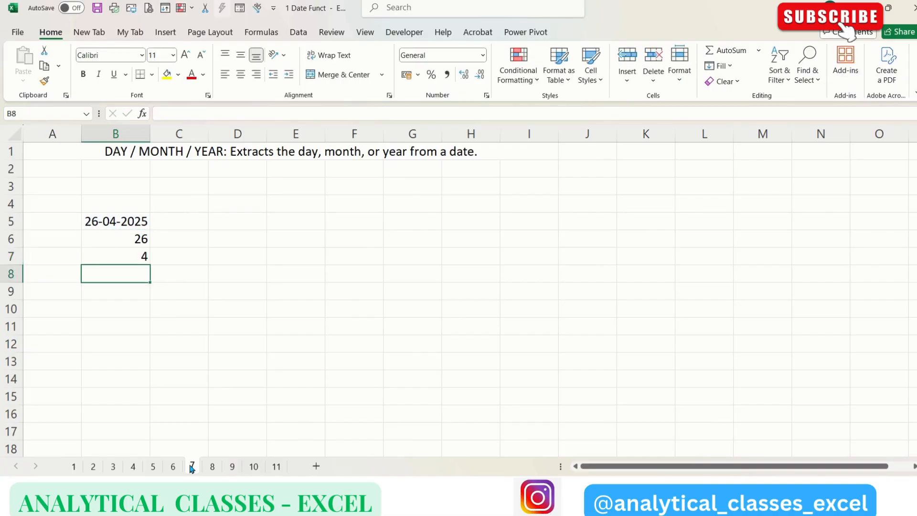
Step: Enter a YEAR formula in B8 that extracts the year from the date in B5
{"action": "type", "text": "=year"}
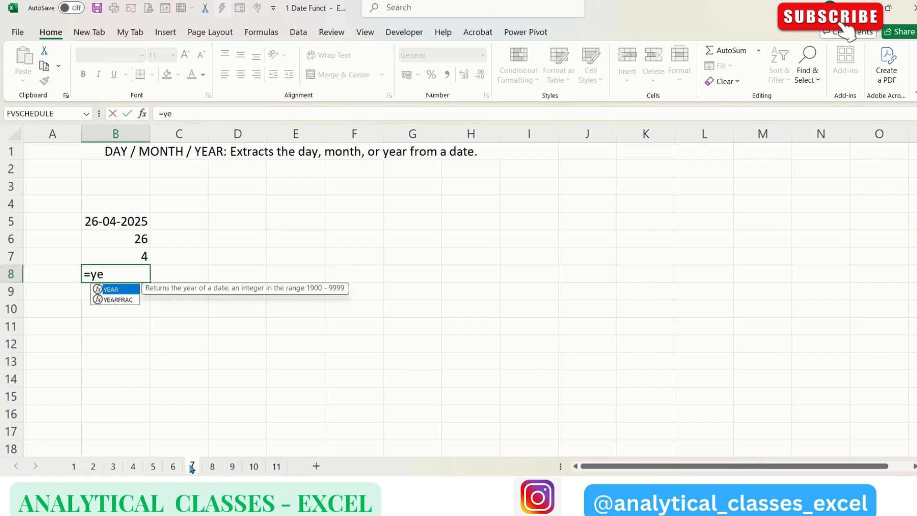
{"action": "key", "text": "Tab"}
{"action": "key", "text": "Up"}
{"action": "key", "text": "Up"}
{"action": "key", "text": "Up"}
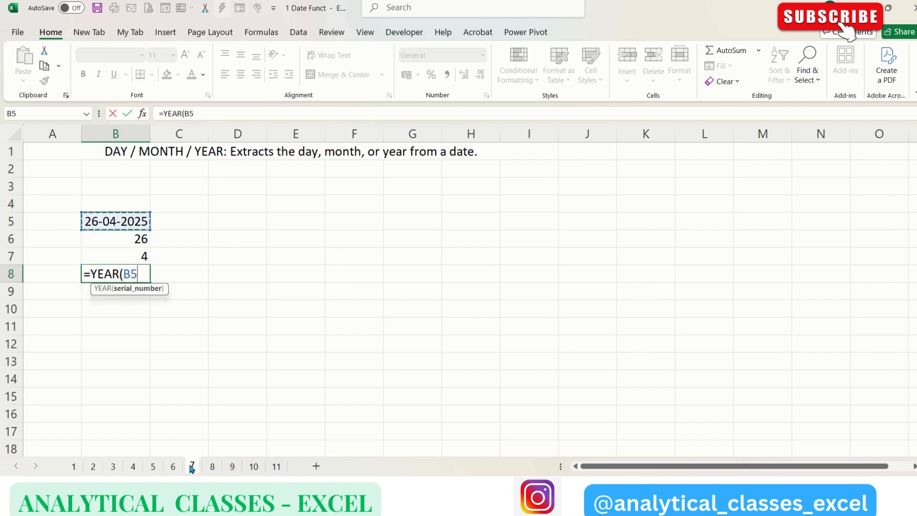
{"action": "key", "text": "Return"}
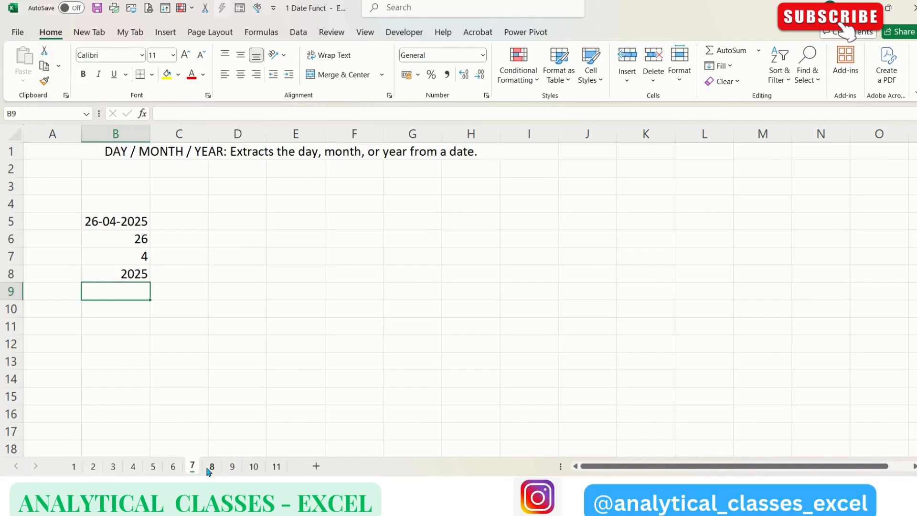
Step: On sheet 8, enter =EOMONTH(B5,4) in B7 to get the month-end four months after B5
{"action": "left_click", "coordinate": [212, 467]}
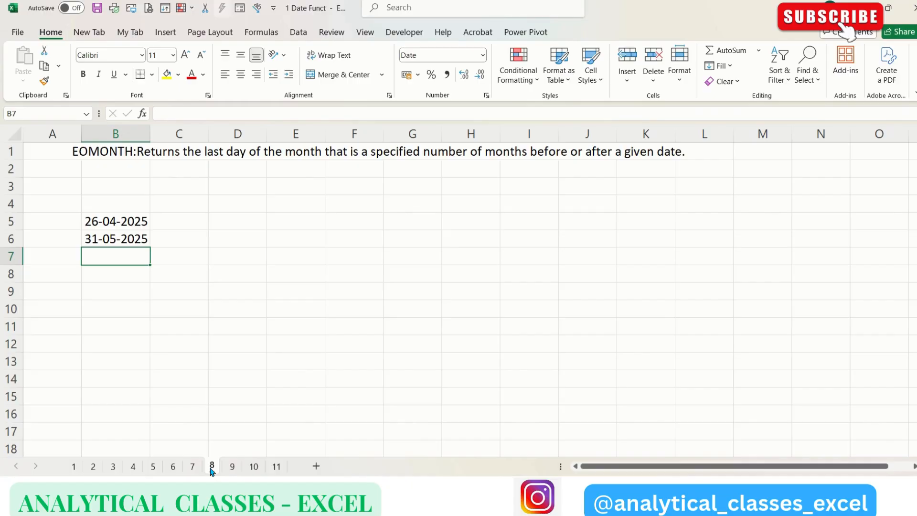
{"action": "key", "text": "Up"}
{"action": "key", "text": "Up"}
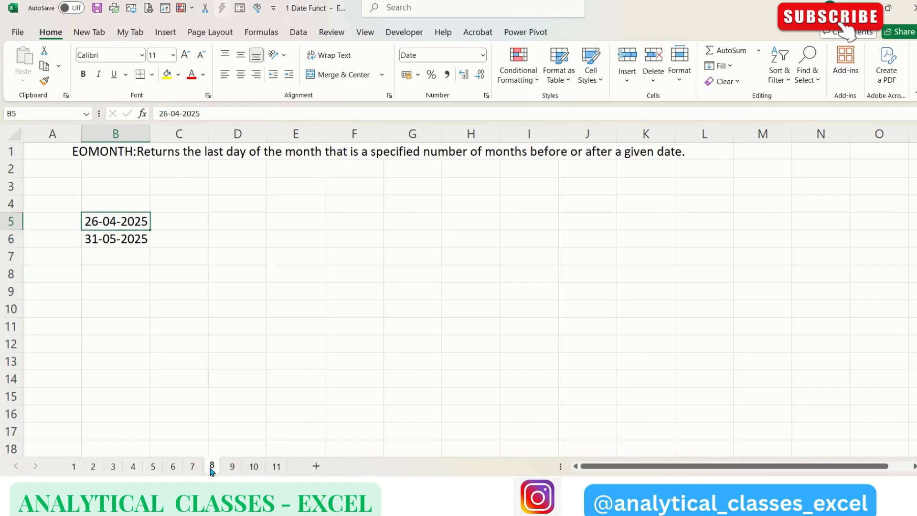
{"action": "key", "text": "Down"}
{"action": "key", "text": "Down"}
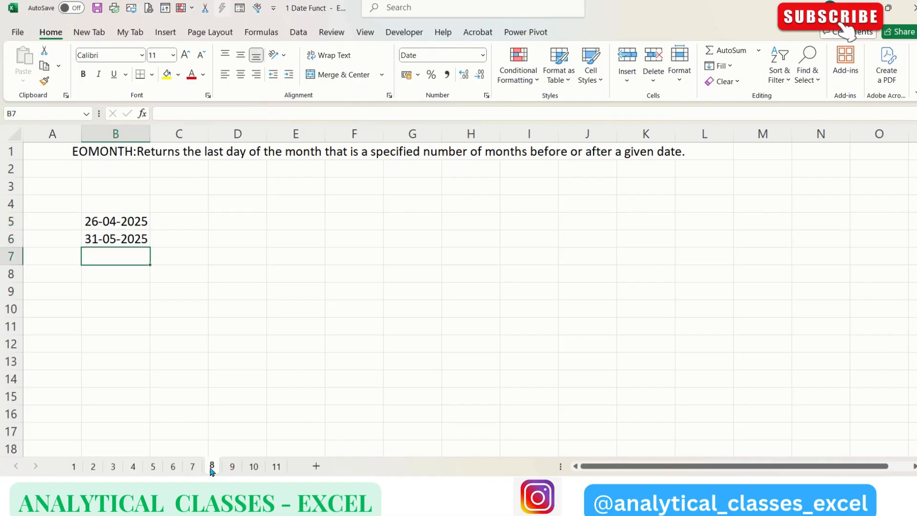
{"action": "type", "text": "=eomon"}
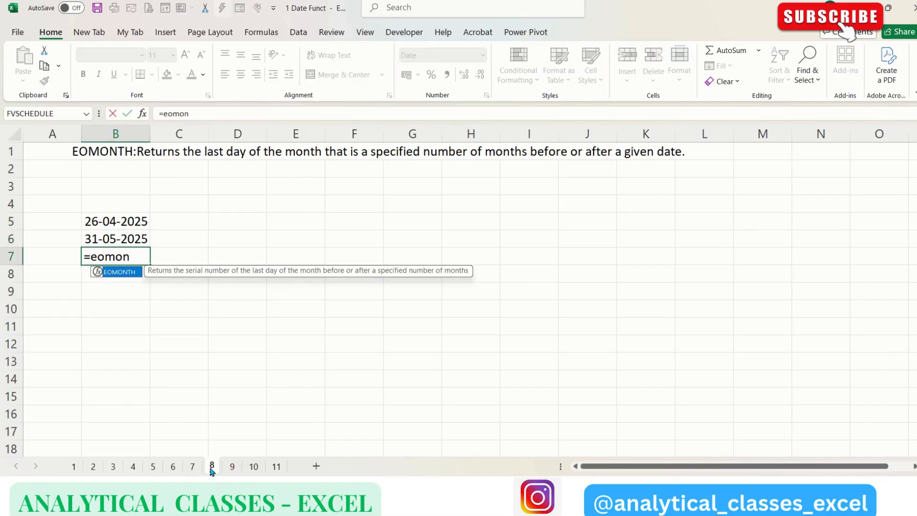
{"action": "key", "text": "Tab"}
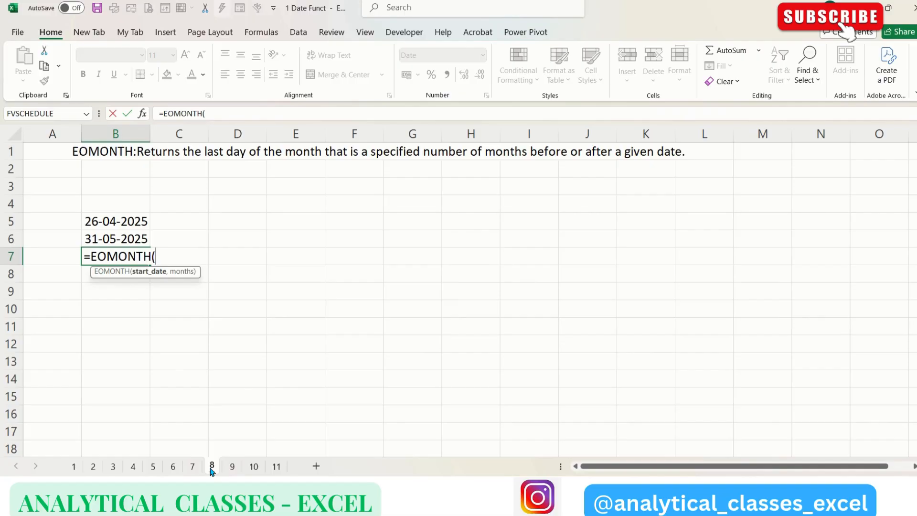
{"action": "key", "text": "Up"}
{"action": "key", "text": "Up"}
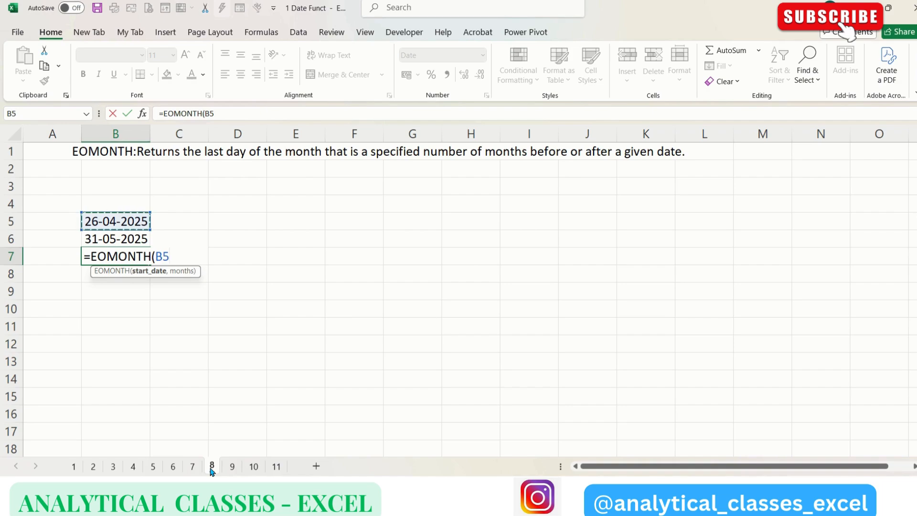
{"action": "type", "text": ","}
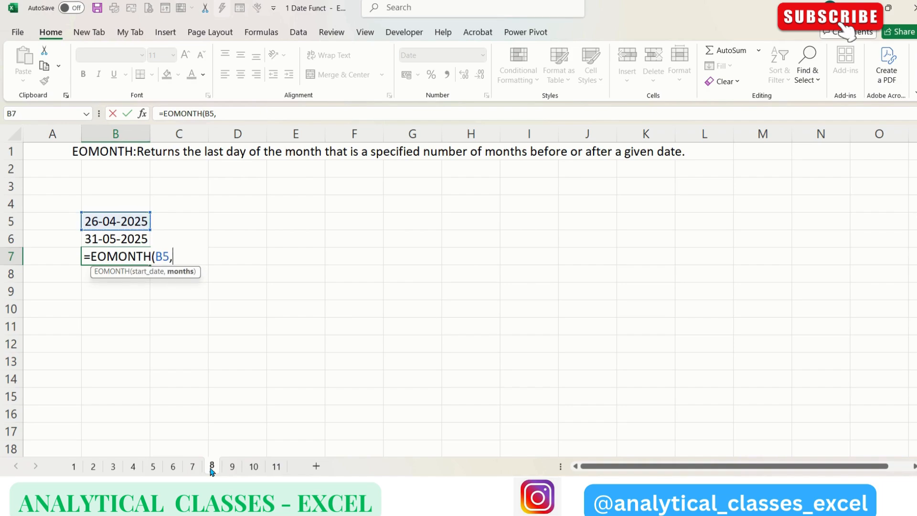
{"action": "type", "text": "4)"}
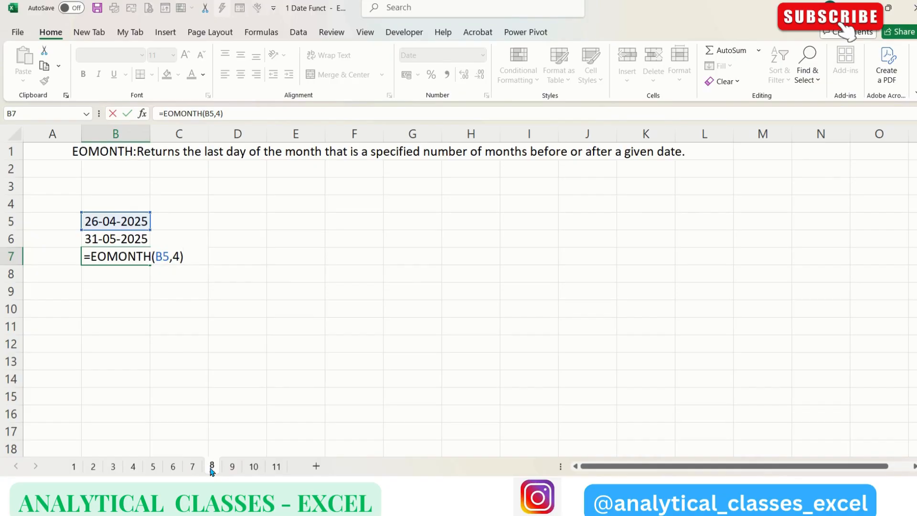
{"action": "key", "text": "Return"}
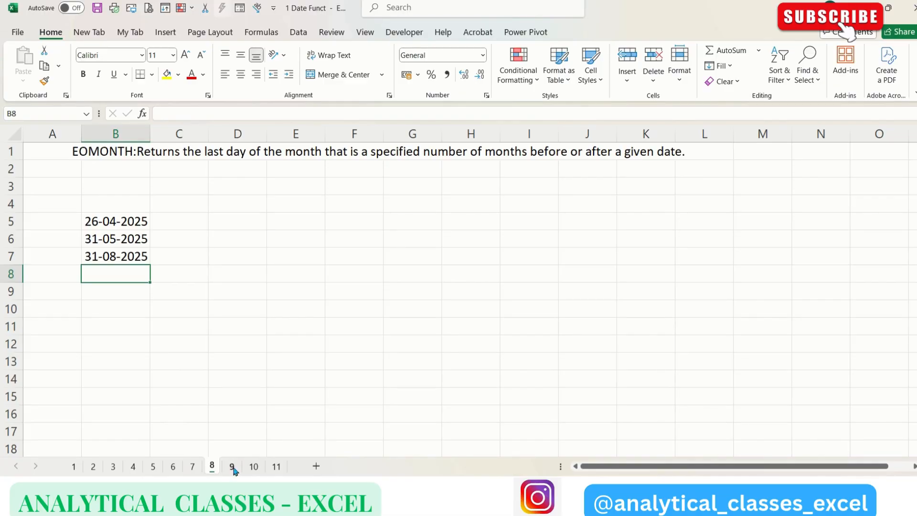
Step: On sheet 9, enter =EDATE(B5,1) in B7 to get the date one month after B5
{"action": "left_click", "coordinate": [233, 468]}
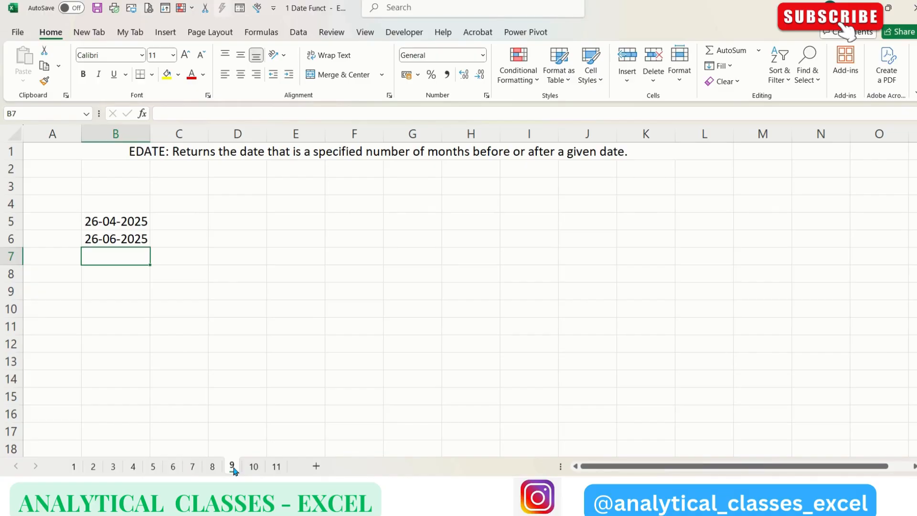
{"action": "type", "text": "=eda"}
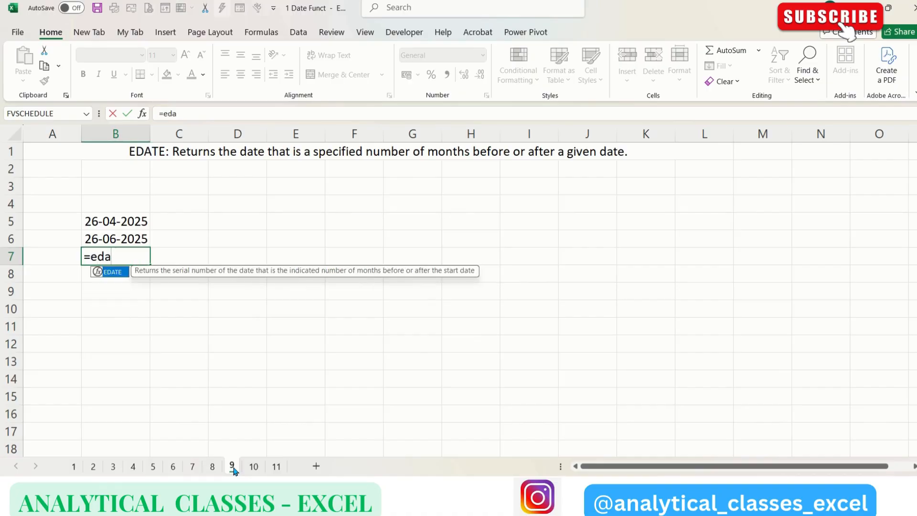
{"action": "key", "text": "Tab"}
{"action": "key", "text": "Up"}
{"action": "key", "text": "Up"}
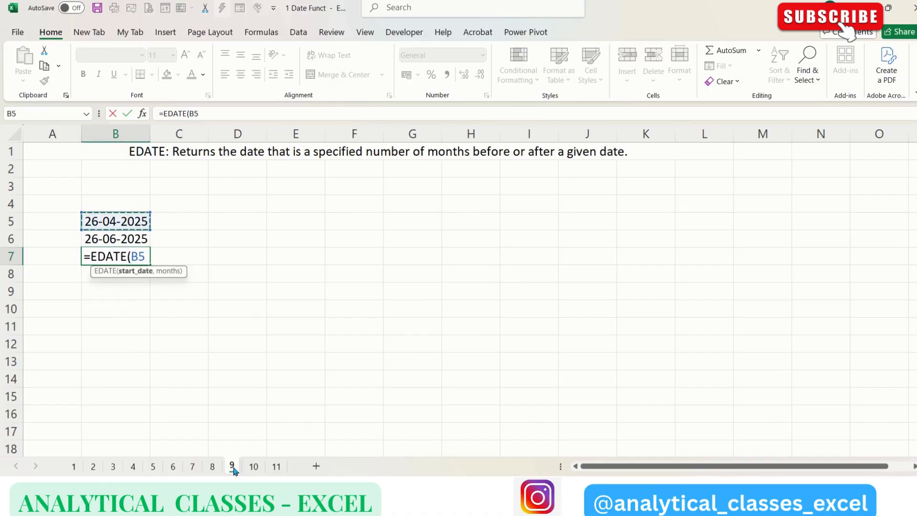
{"action": "type", "text": ","}
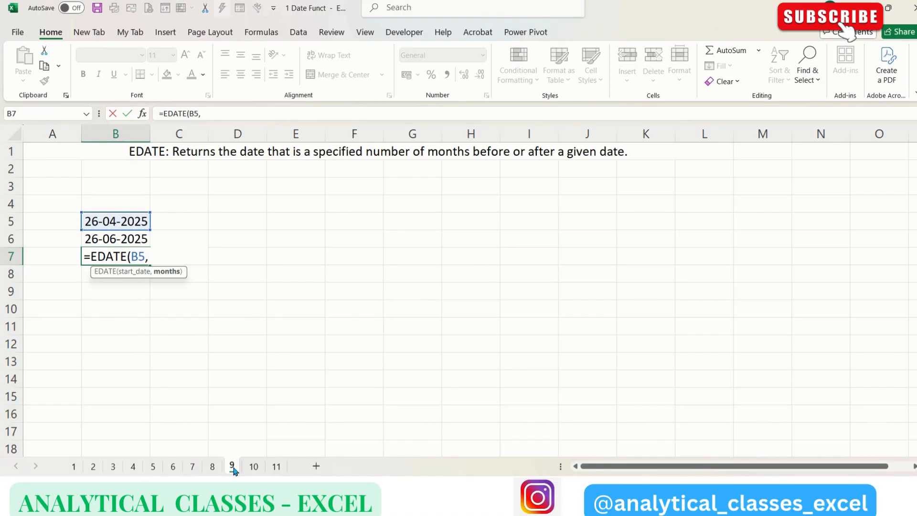
{"action": "type", "text": "1)"}
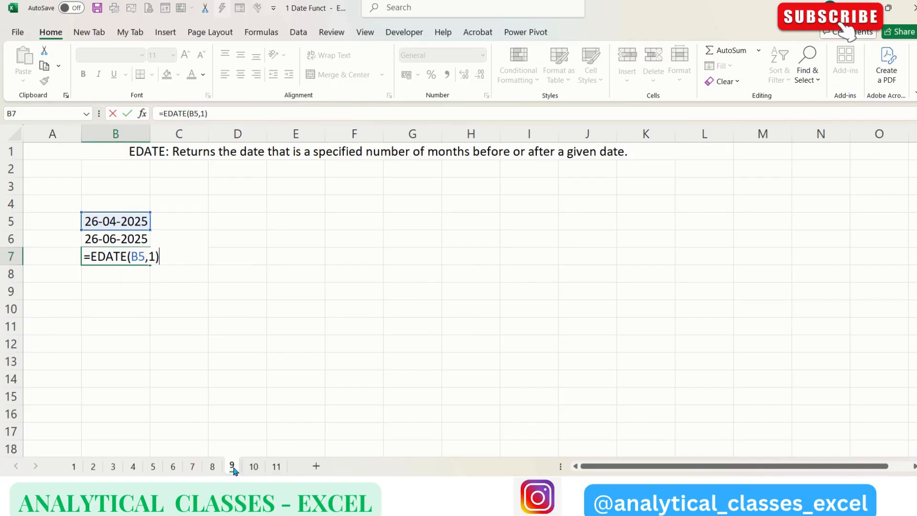
{"action": "key", "text": "Return"}
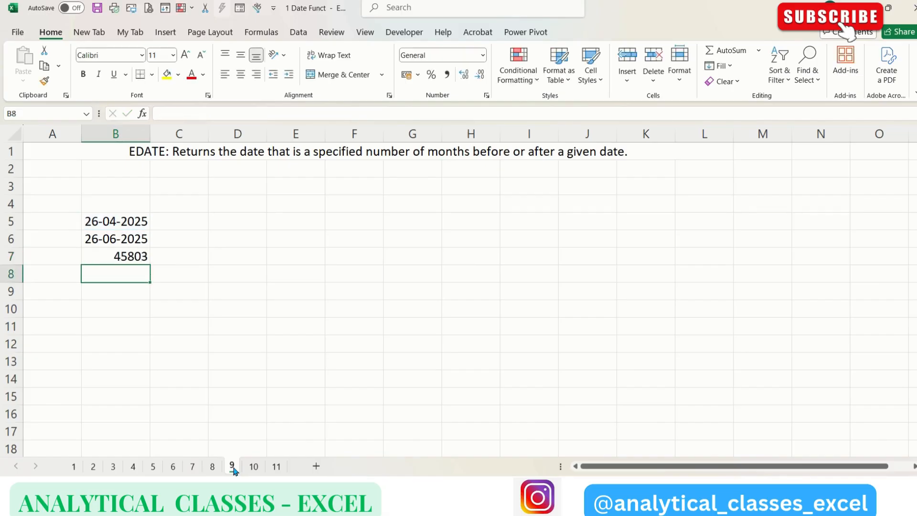
Step: Format B7 on sheet 9 with the Date number format
{"action": "key", "text": "Up"}
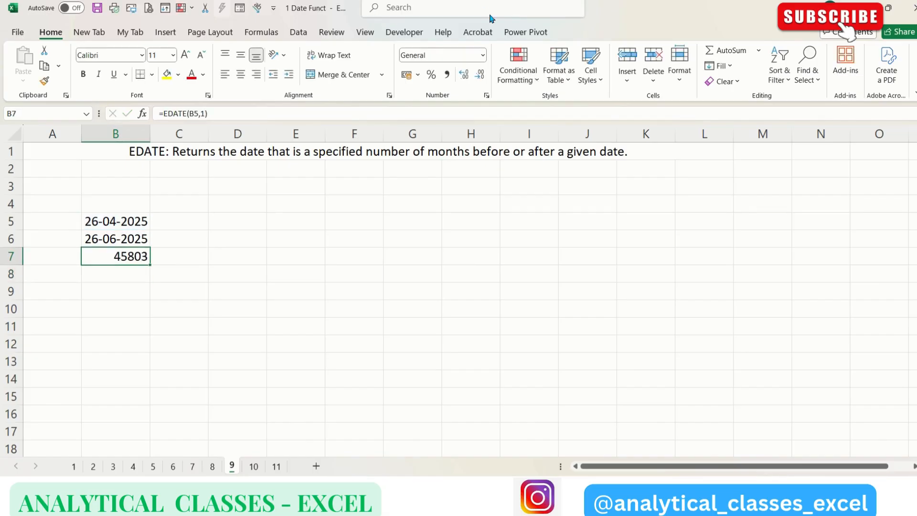
{"action": "left_click", "coordinate": [484, 55]}
{"action": "left_click", "coordinate": [473, 193]}
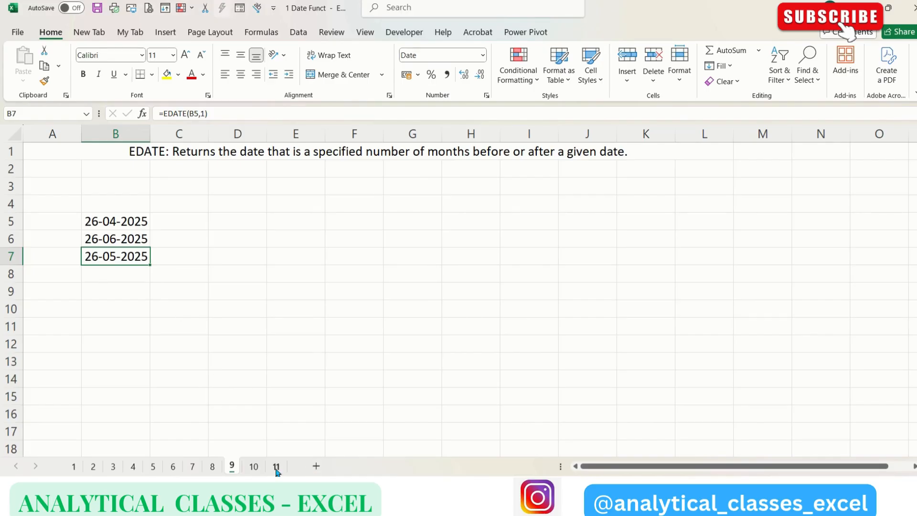
Step: On sheet 10, enter =NOW() in C9 to return the current date and time
{"action": "left_click", "coordinate": [253, 467]}
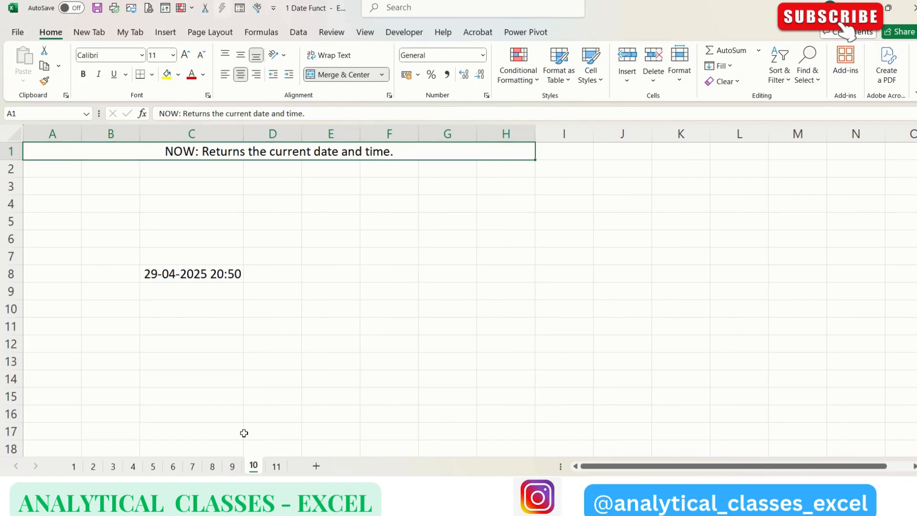
{"action": "left_click", "coordinate": [207, 300]}
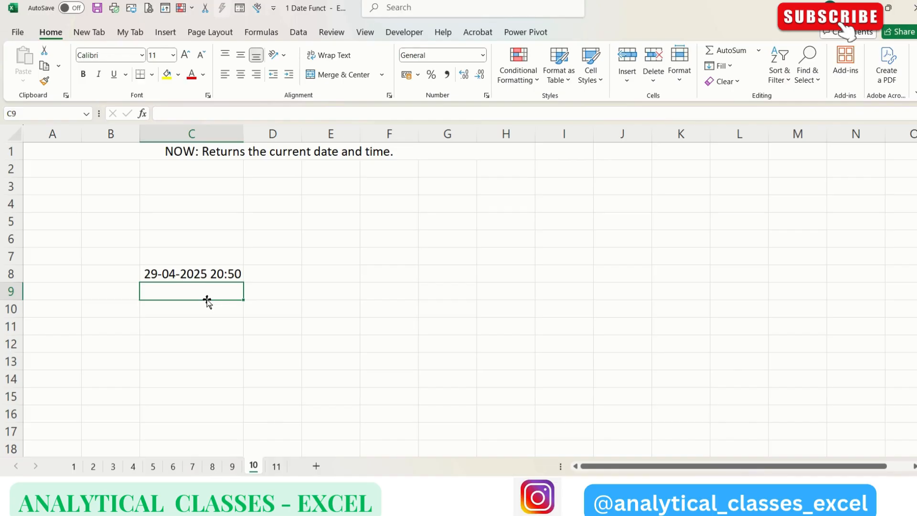
{"action": "type", "text": "=now"}
{"action": "key", "text": "Tab"}
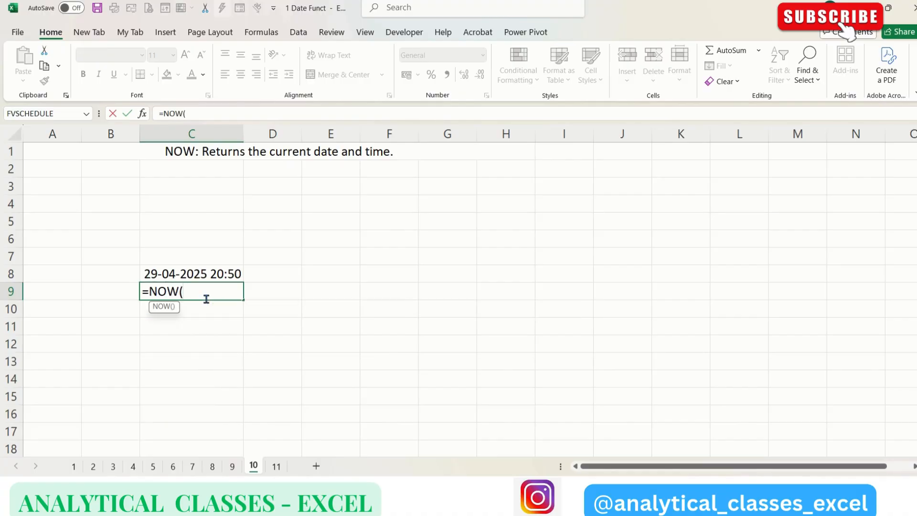
{"action": "type", "text": ")"}
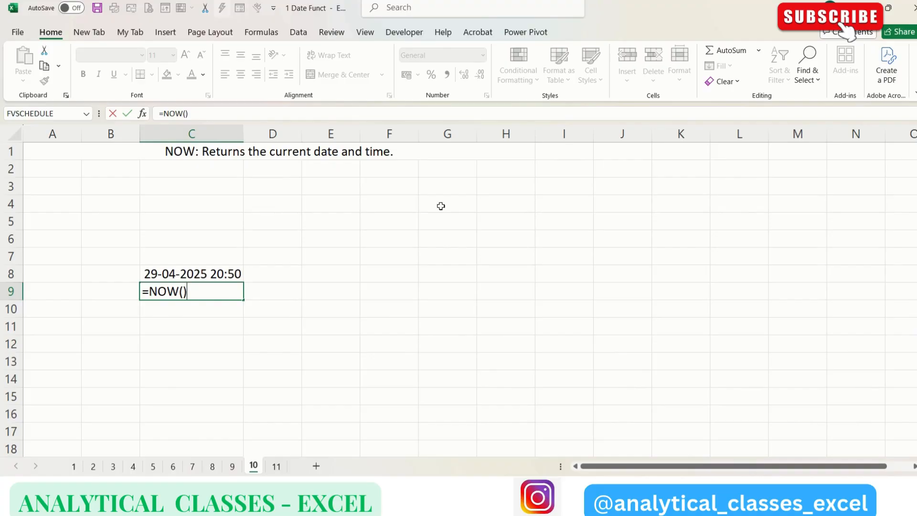
{"action": "key", "text": "Return"}
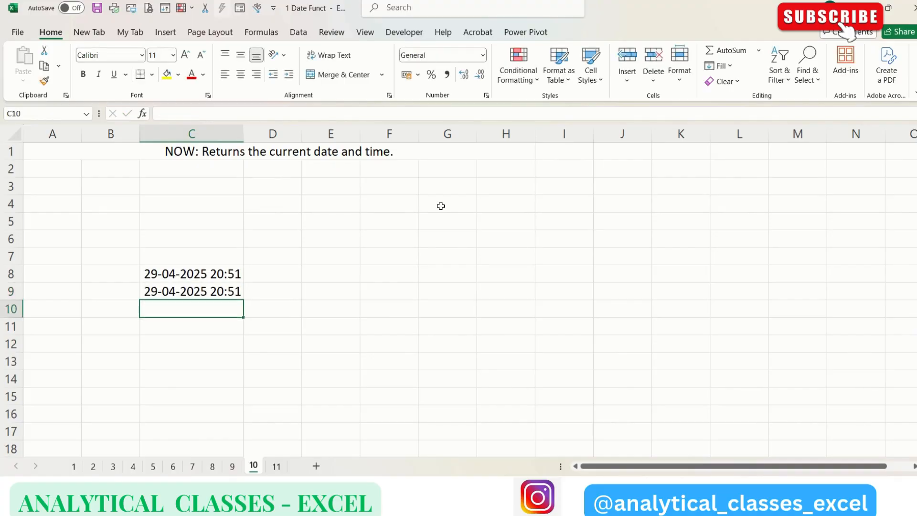